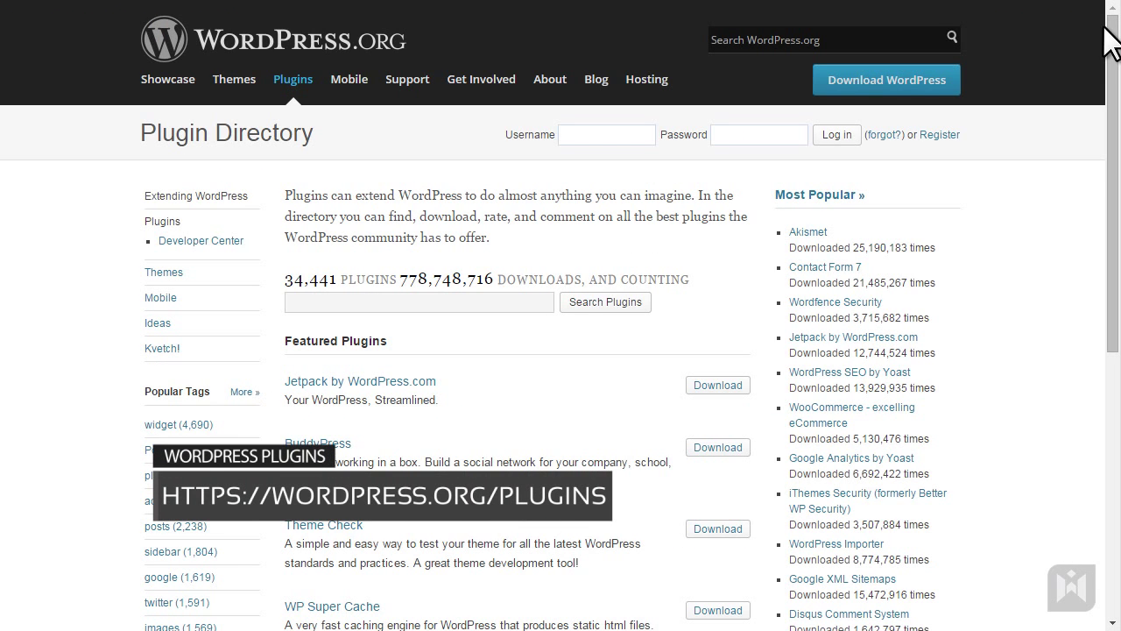
- Open the list of installed plugins in The Traveller site's admin area
mouse_move(1107, 34)
left_mouse_down()
mouse_move(1109, 257)
mouse_move(1097, 175)
mouse_move(1107, 22)
left_mouse_up()
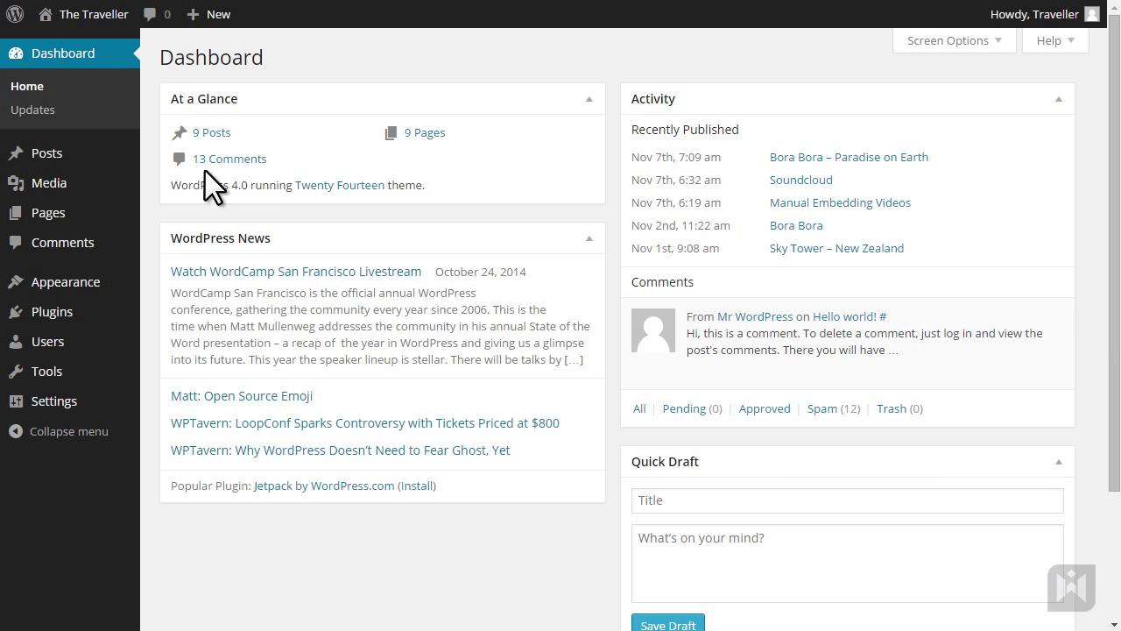
left_click(113, 315)
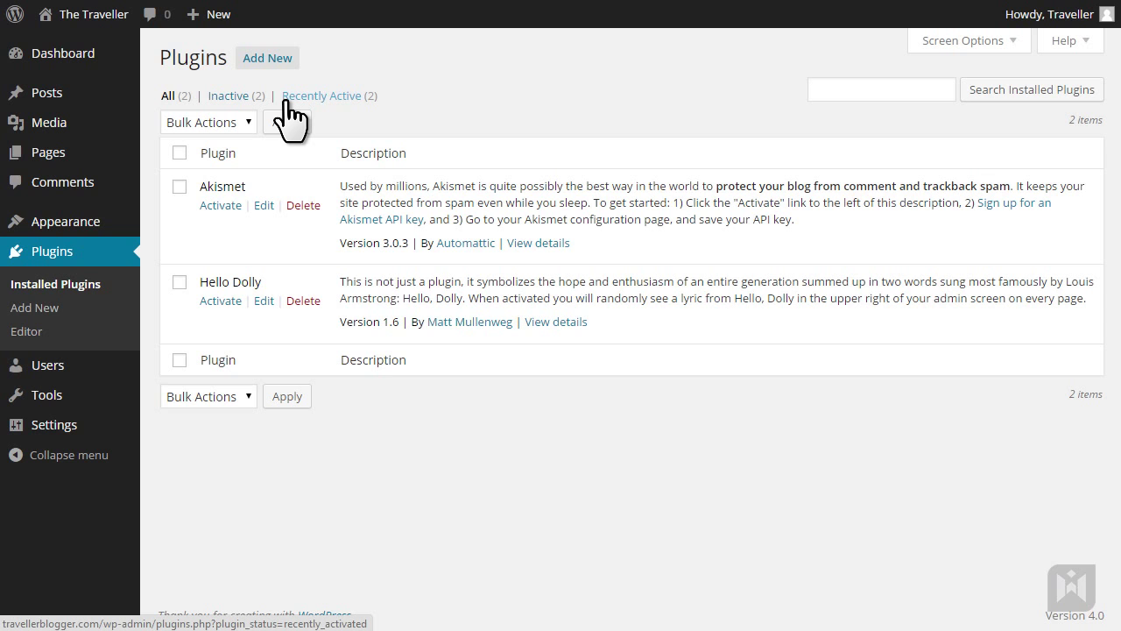
- Look over the bulk actions with the Akismet and Hello Dolly plugins selected, and clear the selection
left_click(245, 120)
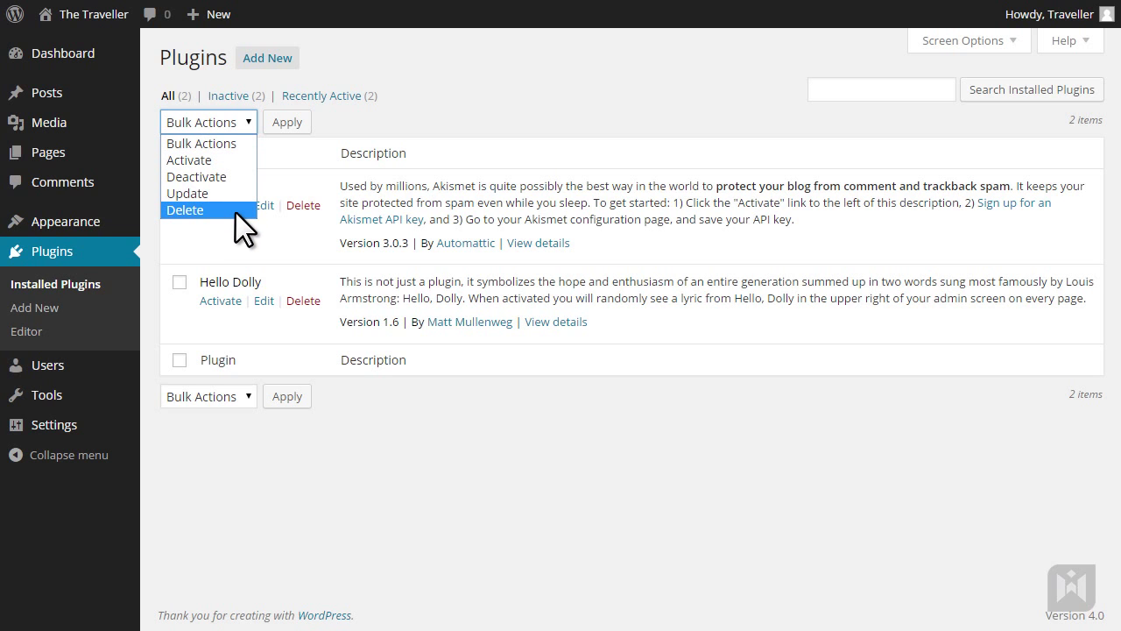
left_click(245, 124)
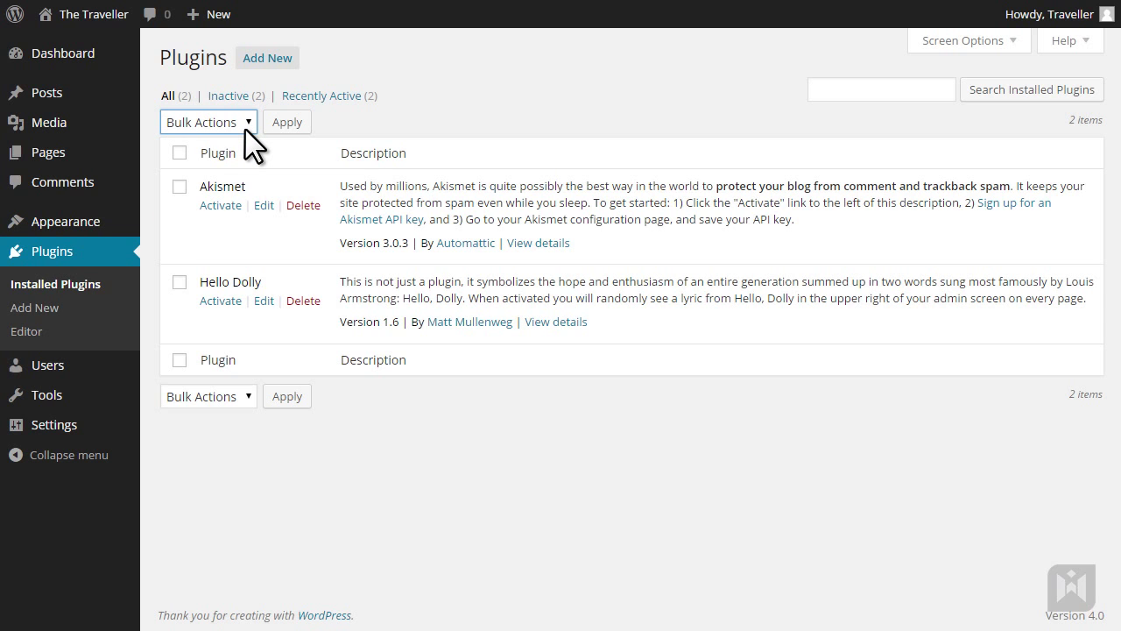
left_click(180, 187)
left_click(180, 281)
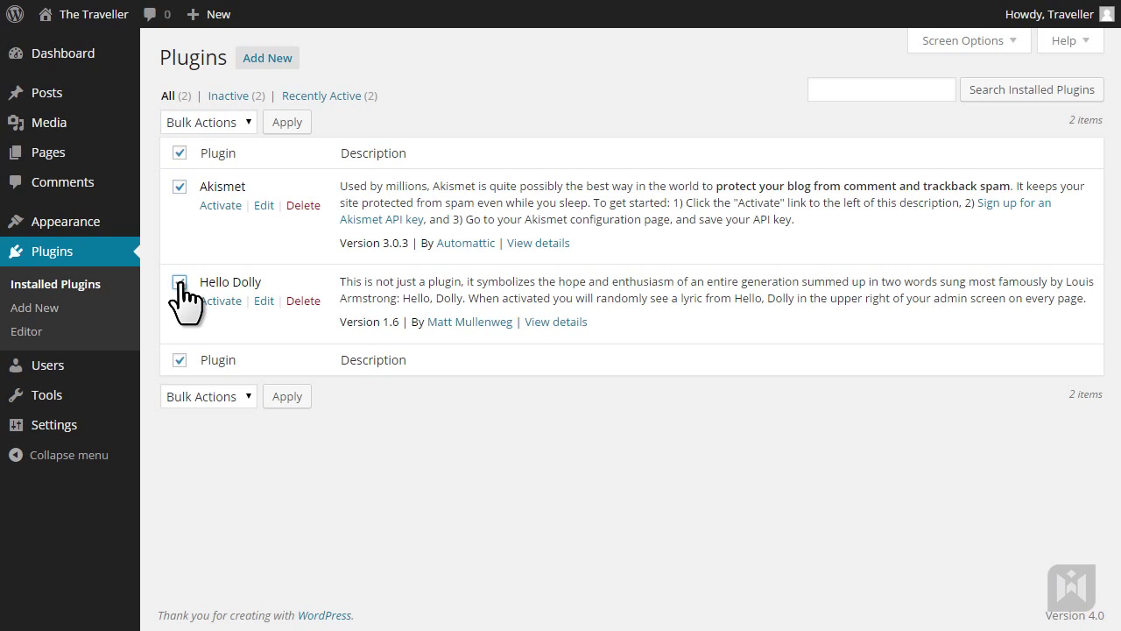
left_click(221, 127)
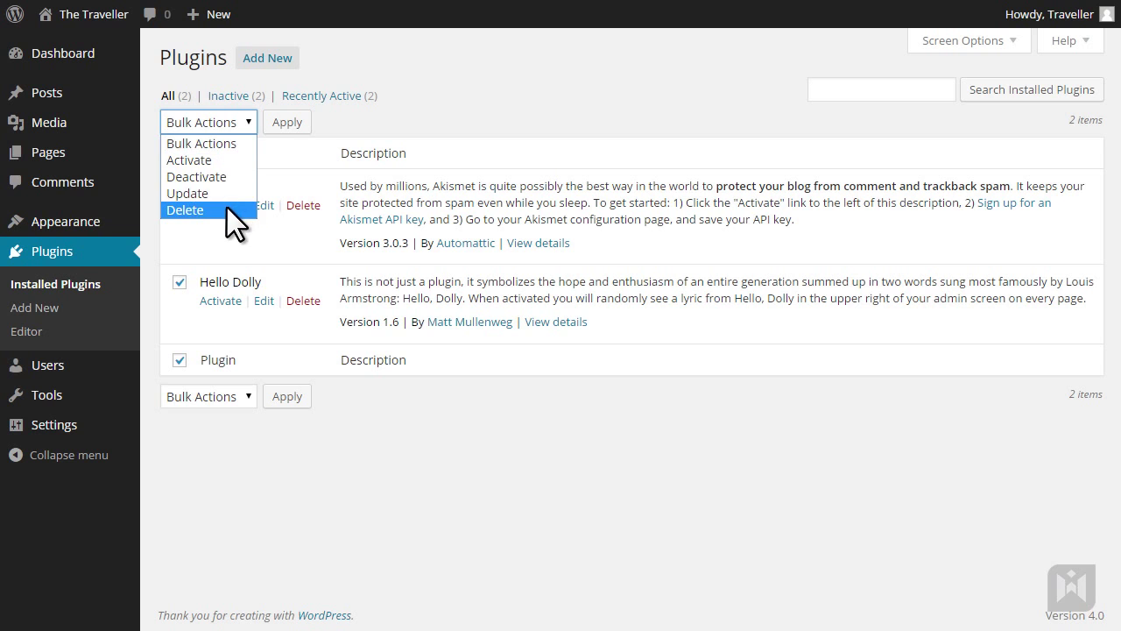
left_click(254, 127)
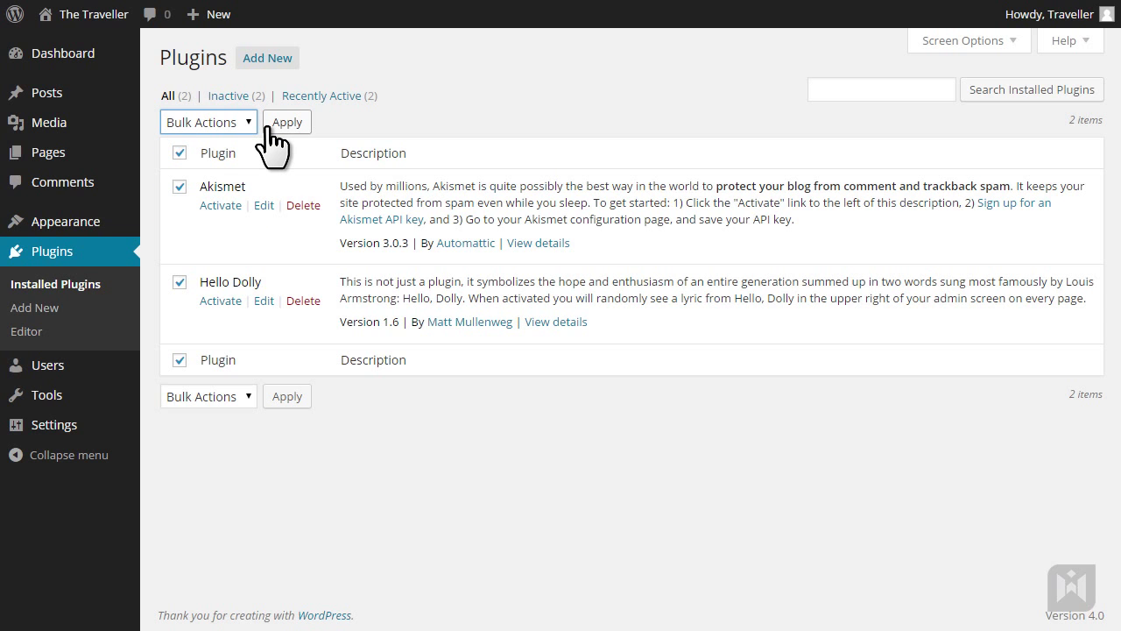
left_click(179, 152)
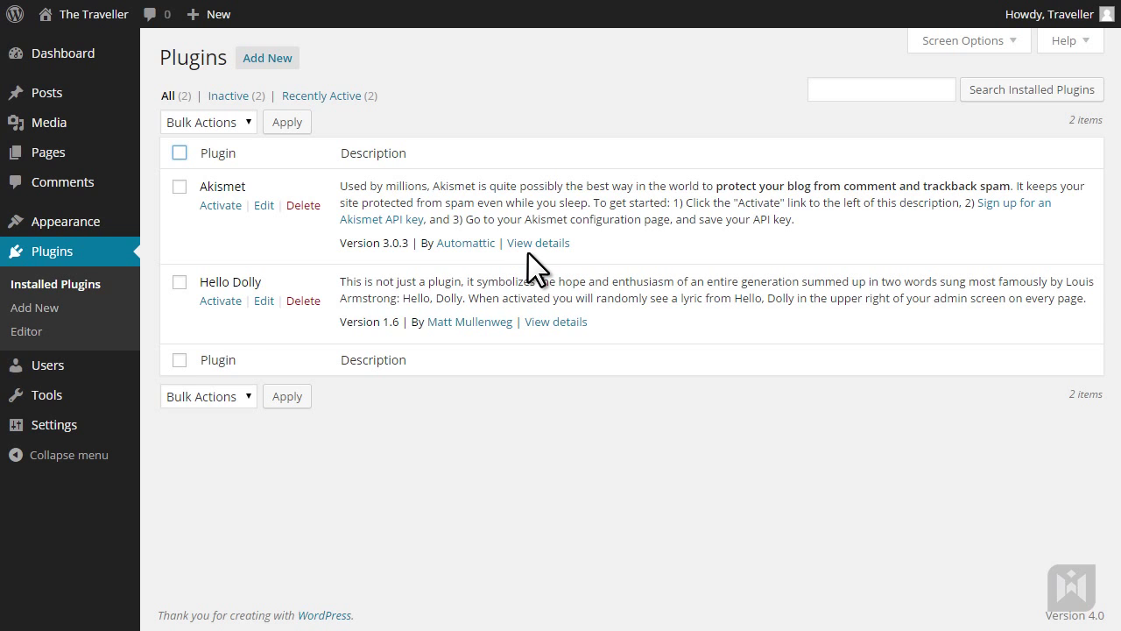
- Activate the Hello Dolly and Akismet plugins and open Akismet's settings page
left_click(222, 302)
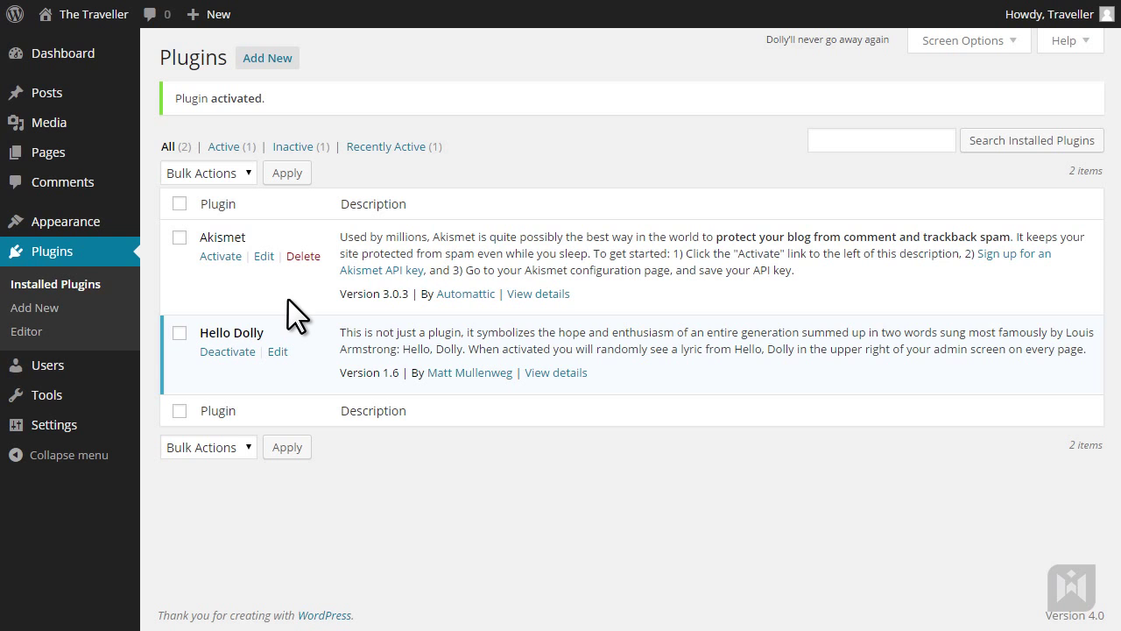
left_click(222, 256)
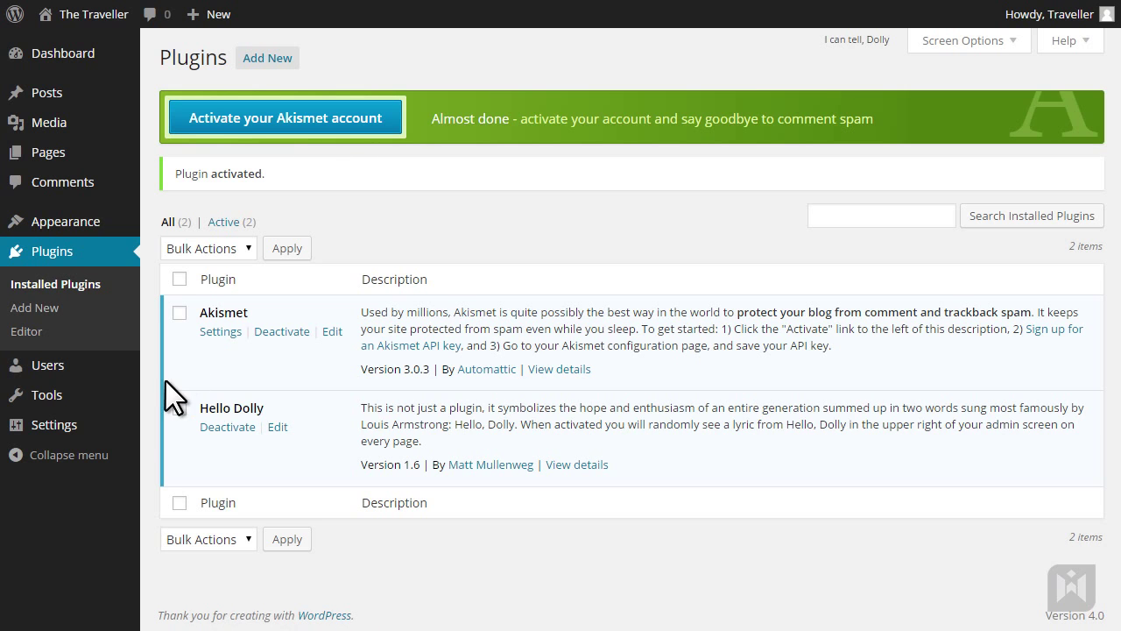
mouse_move(114, 430)
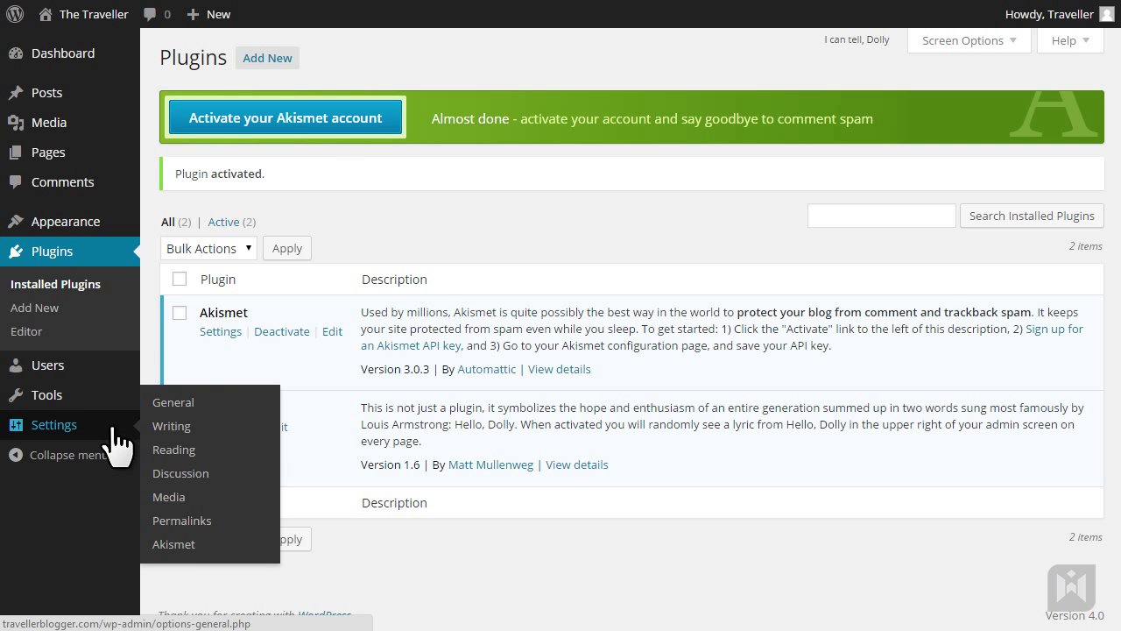
left_click(198, 547)
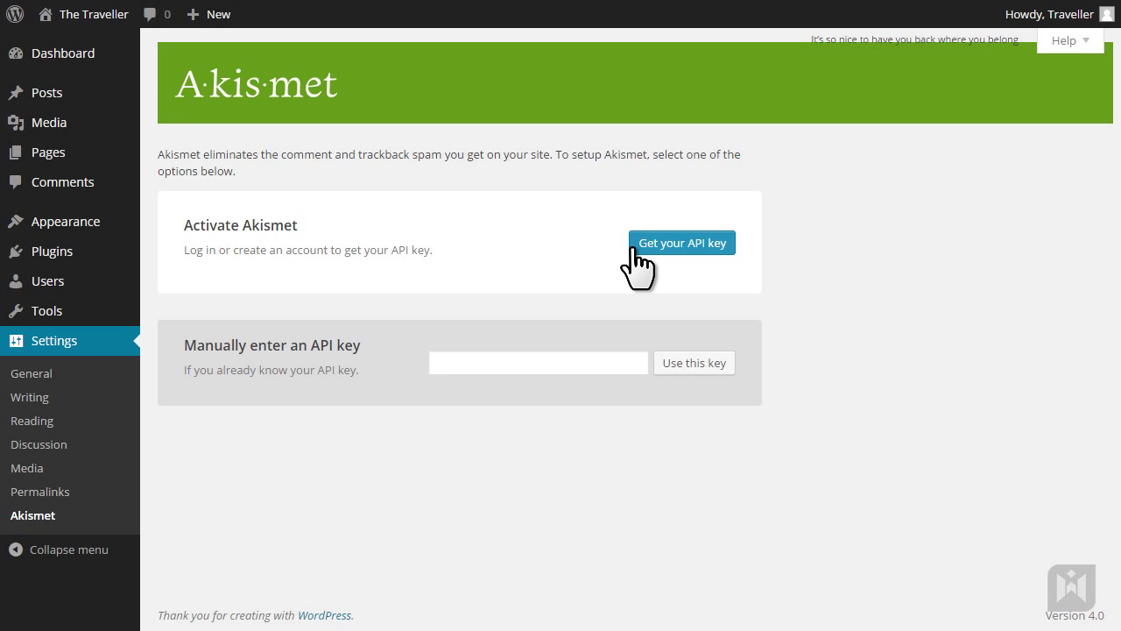
- Return to the installed plugins list and deactivate the Akismet plugin
left_click(120, 248)
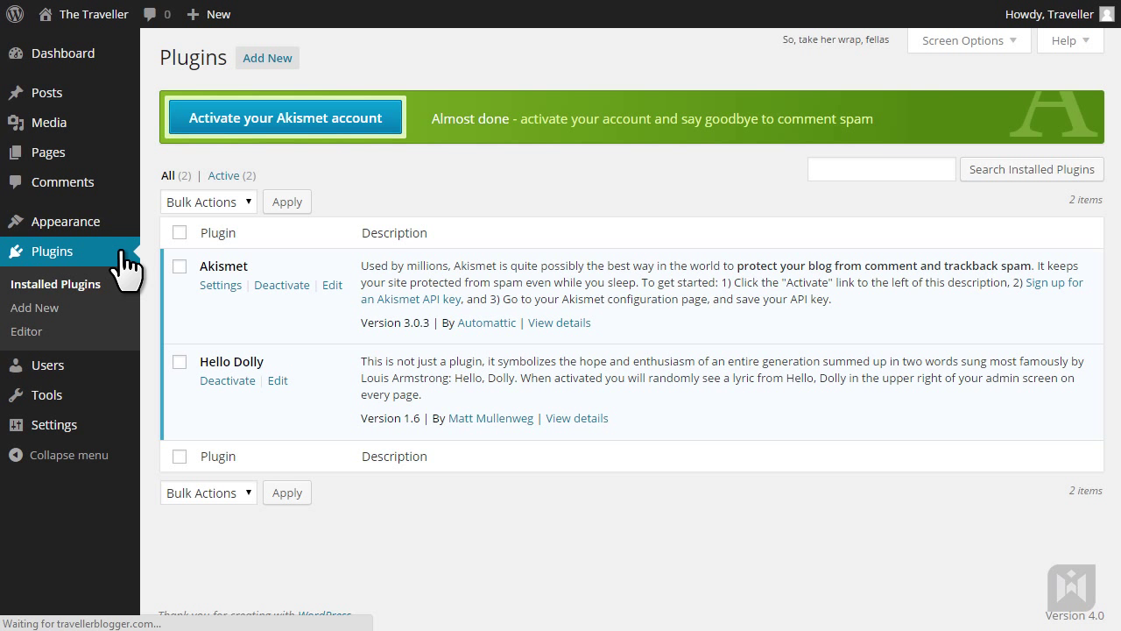
left_click(289, 287)
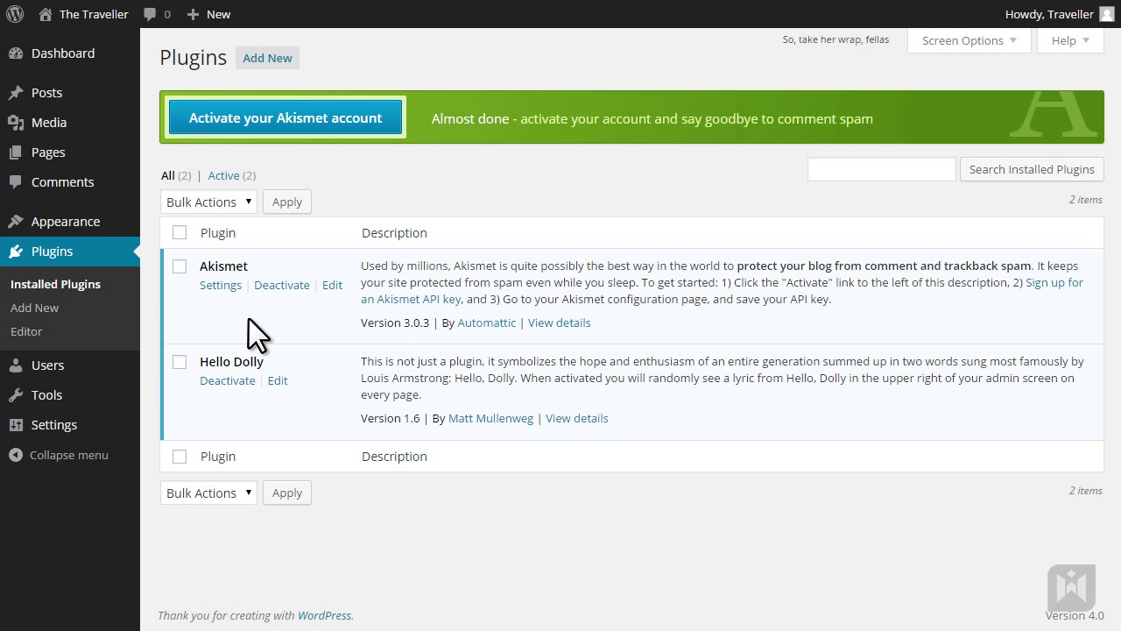
- Browse the featured plugins available to add and search the plugin directory for "subscribe"
left_click(271, 67)
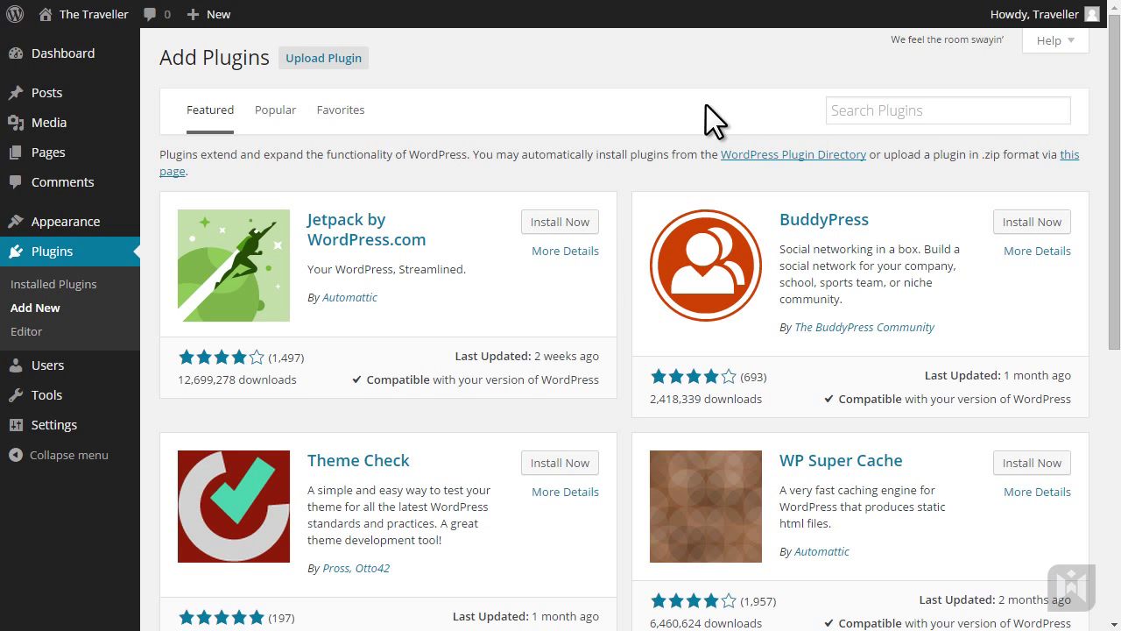
scroll(646, 187, "down", 6)
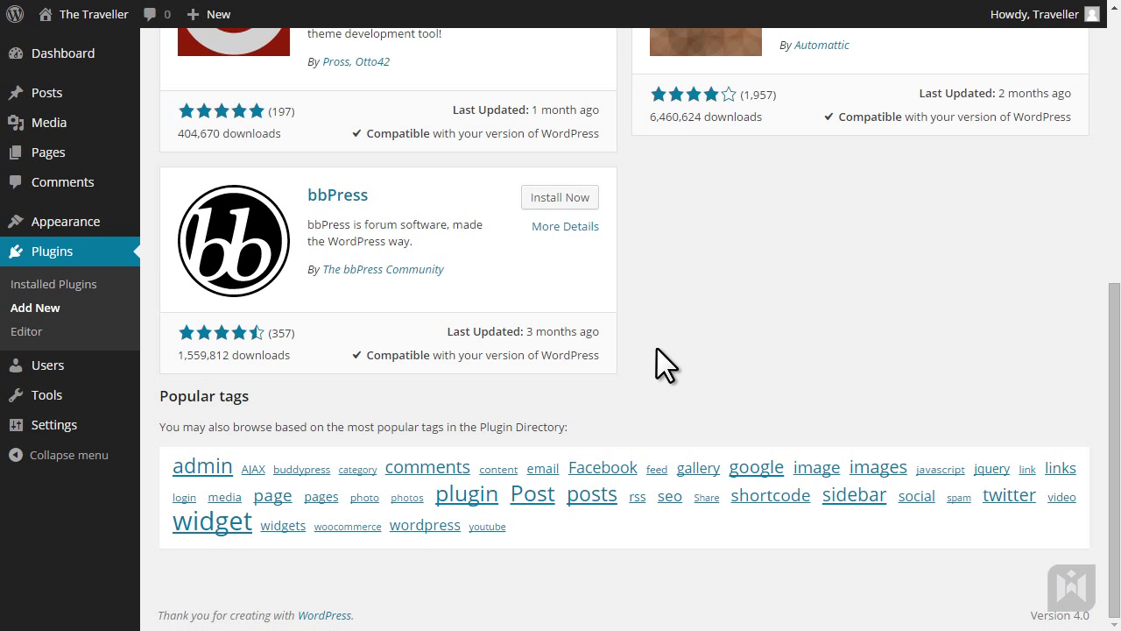
scroll(648, 355, "up", 6)
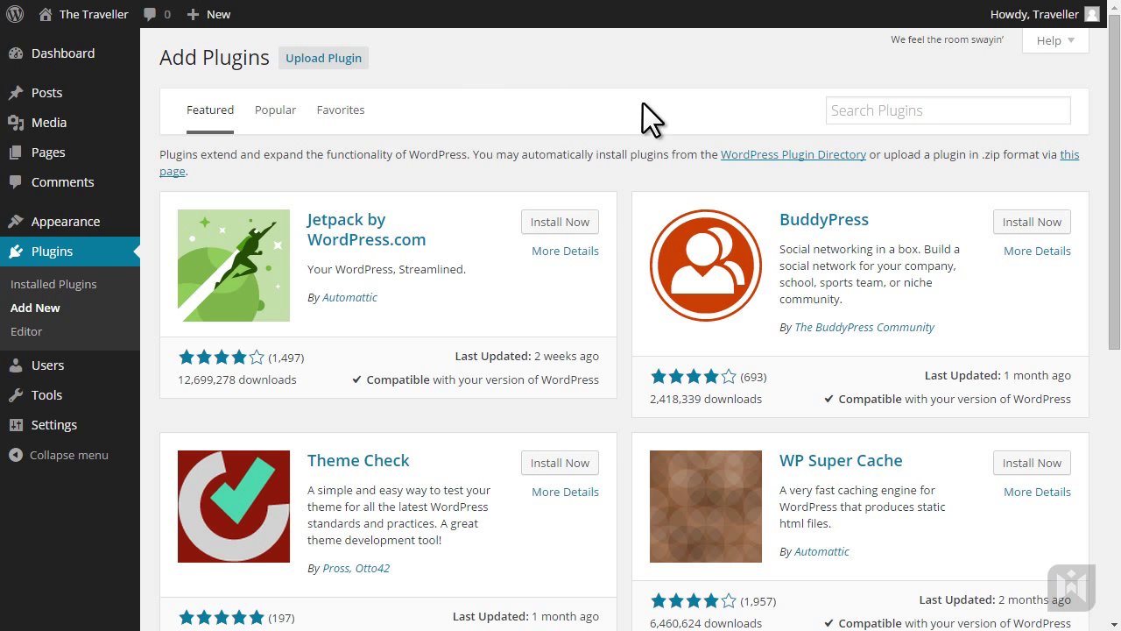
left_click(865, 121)
type("subscribe")
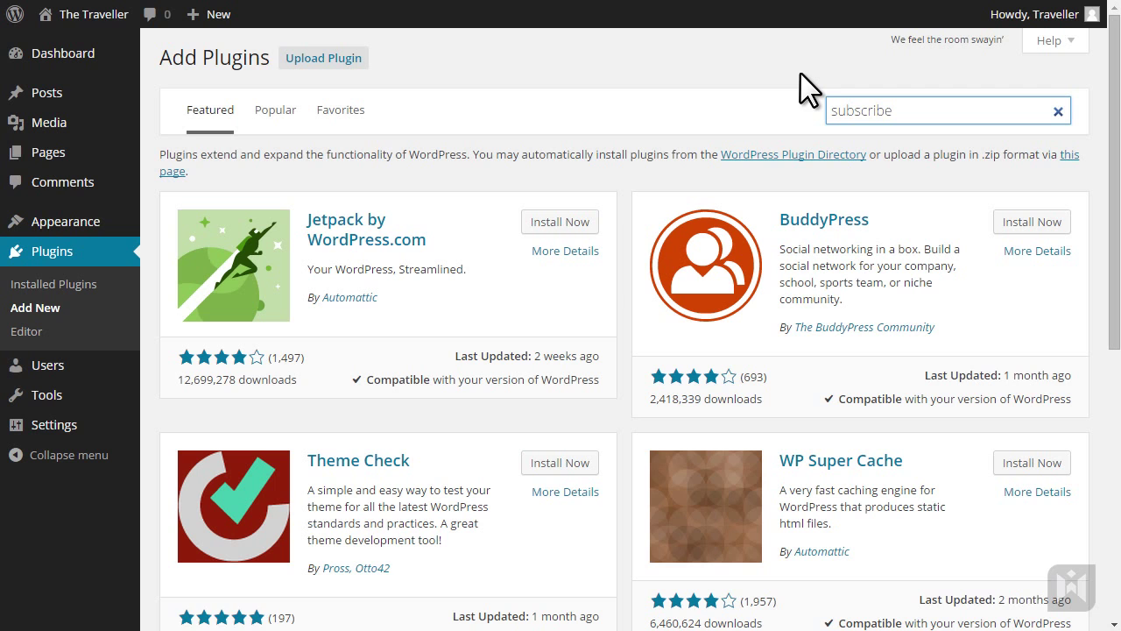
key("Return")
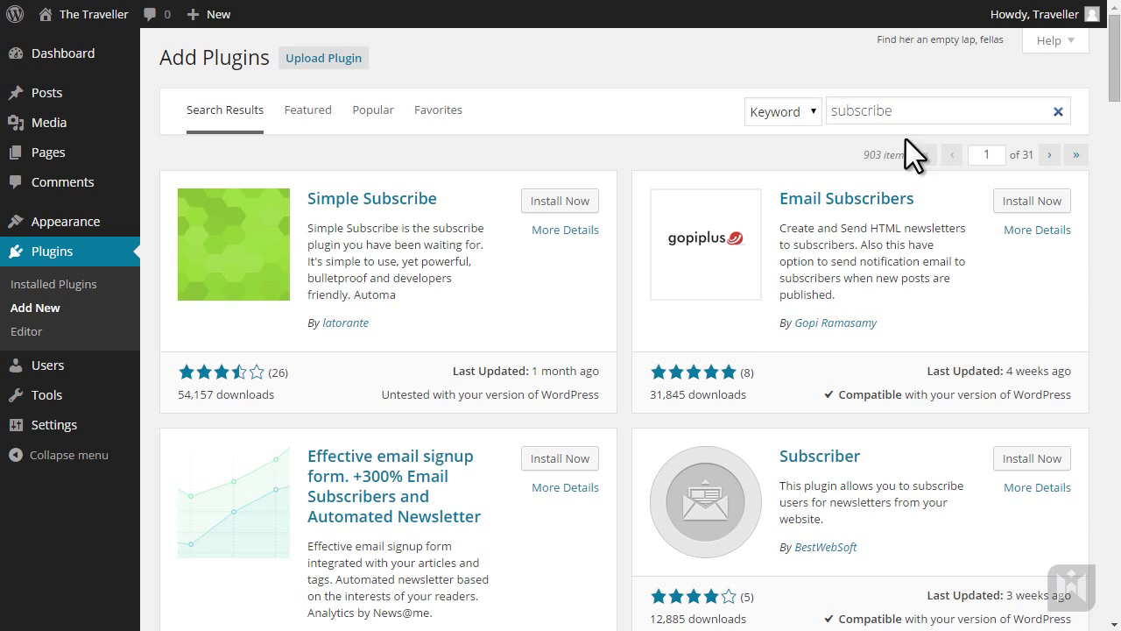
- Examine the Email Subscribers plugin's details, including its installation notes, screenshots, changelog, FAQ and reviews
left_click(1020, 231)
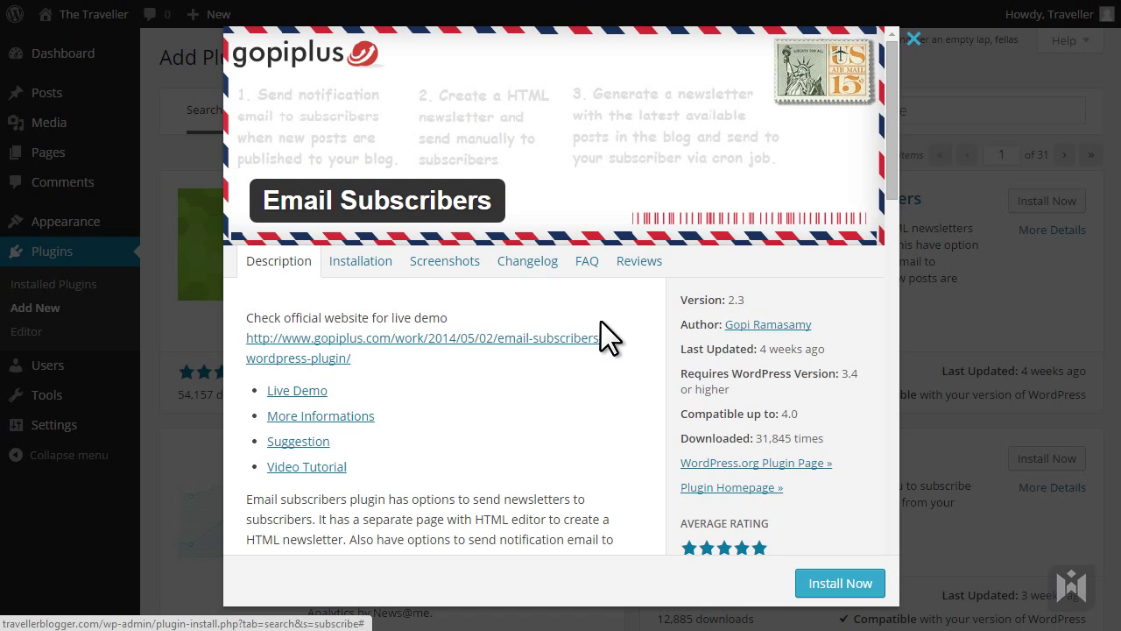
left_click(369, 267)
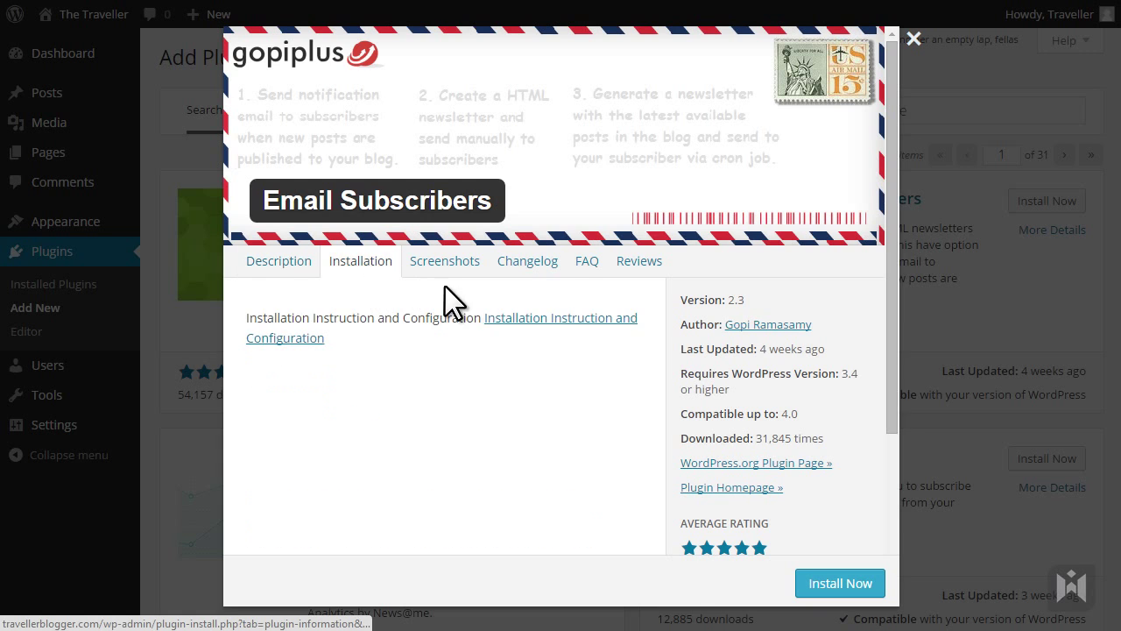
left_click(457, 268)
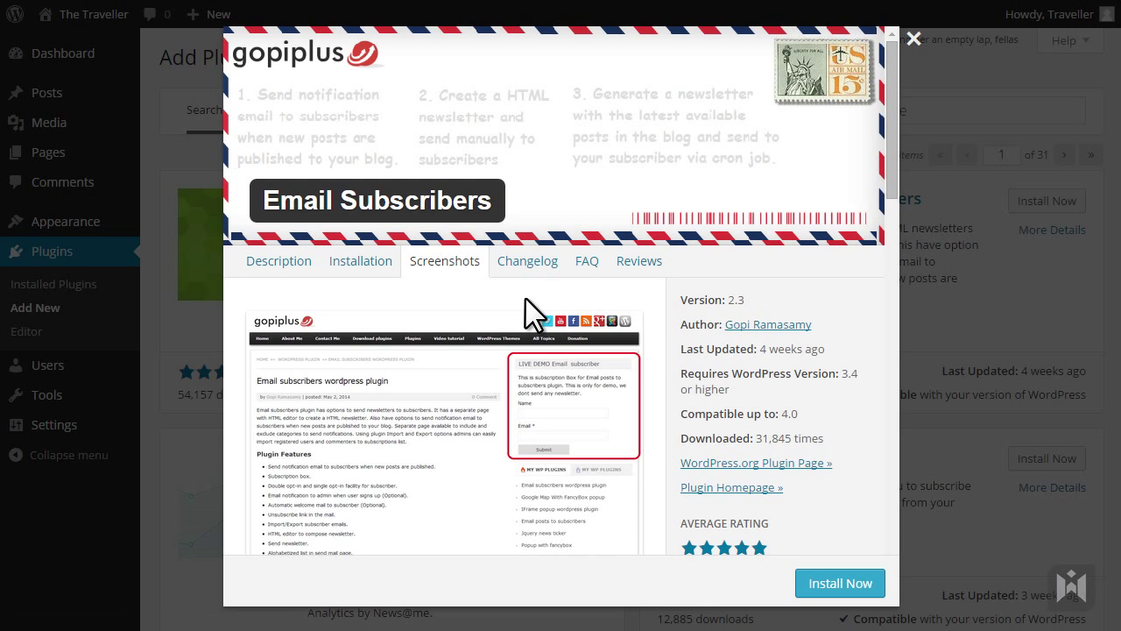
left_click(538, 268)
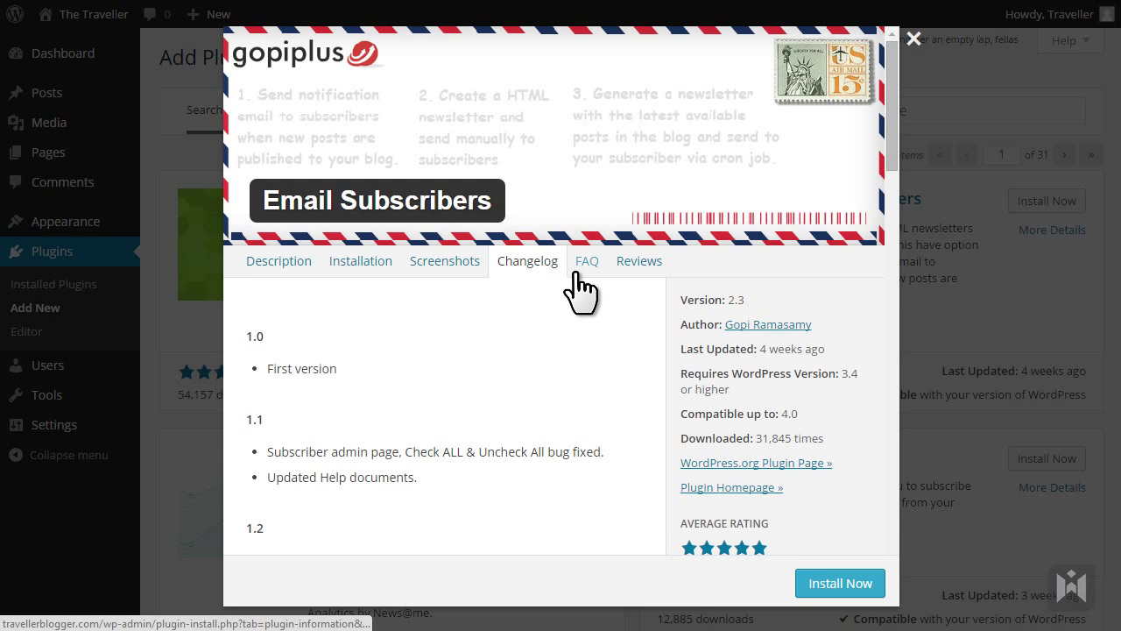
left_click(587, 276)
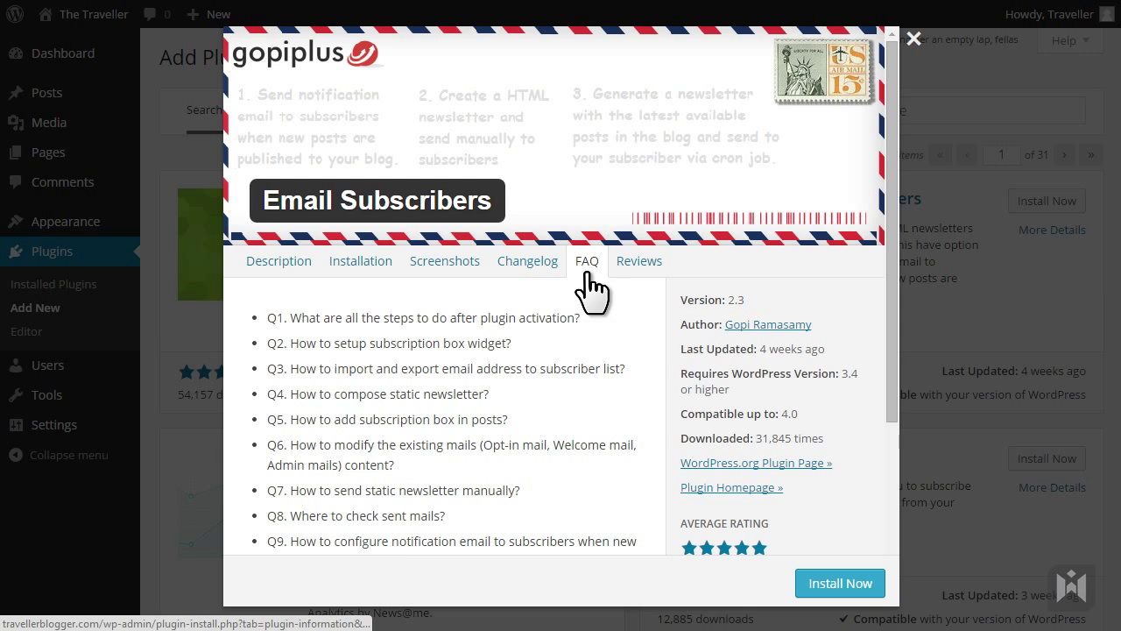
left_click(640, 278)
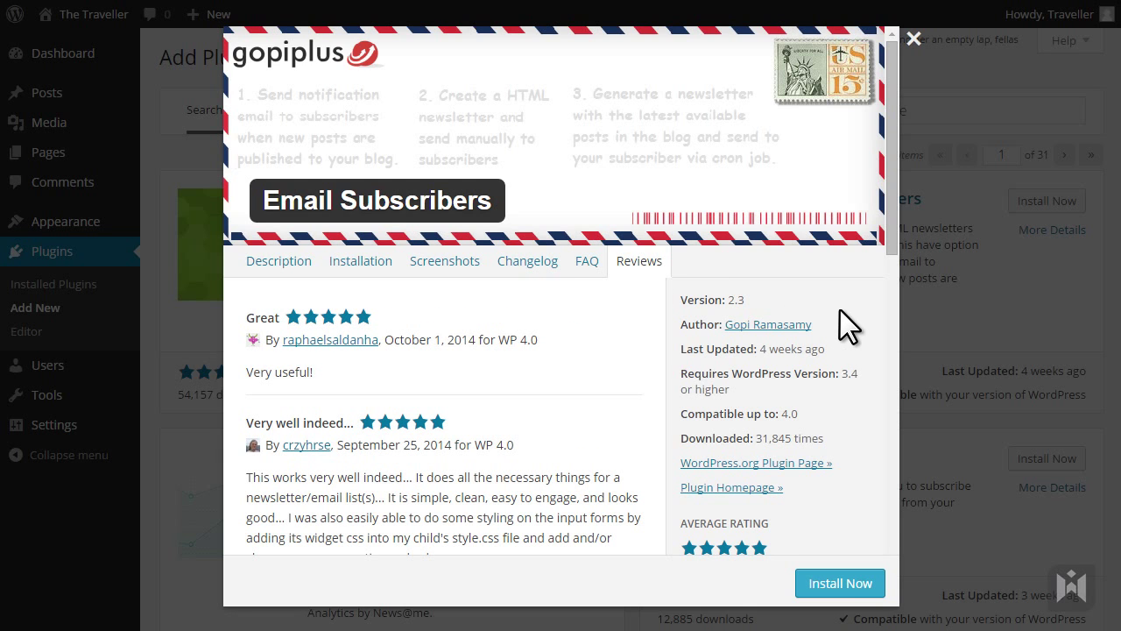
- Install and activate the Email Subscribers plugin and open its subscriber management page
left_click(845, 576)
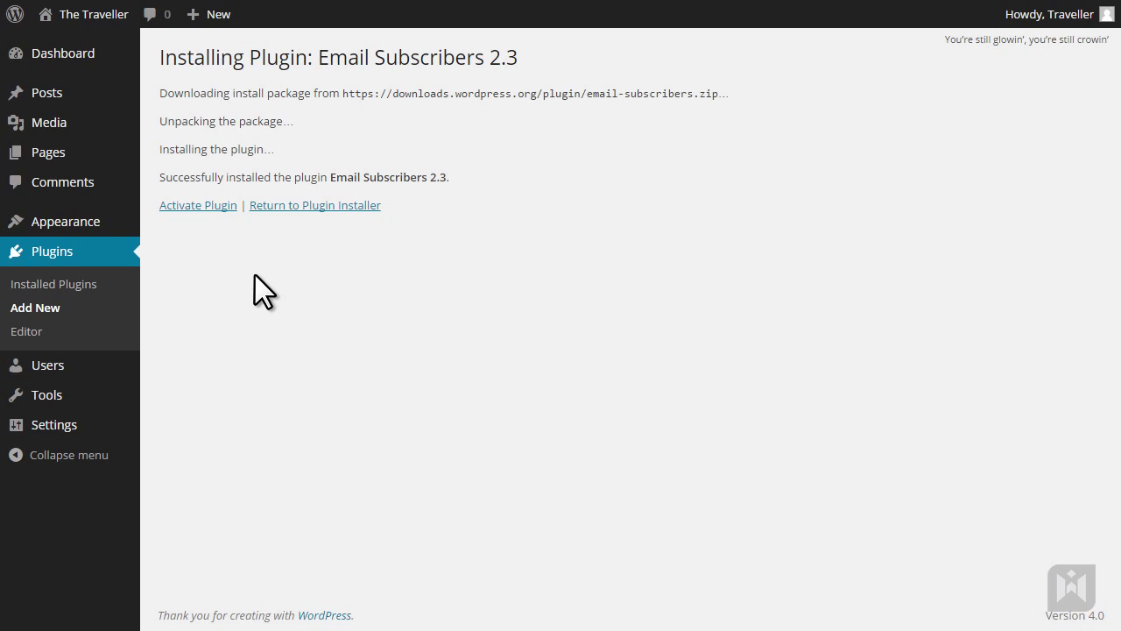
left_click(214, 207)
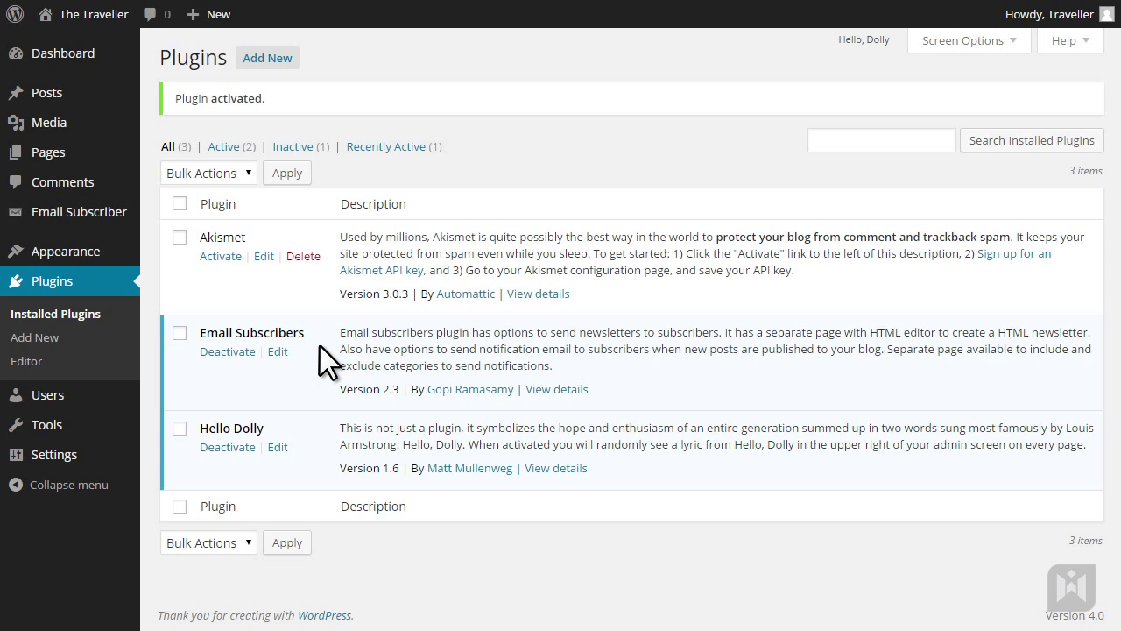
left_click(107, 208)
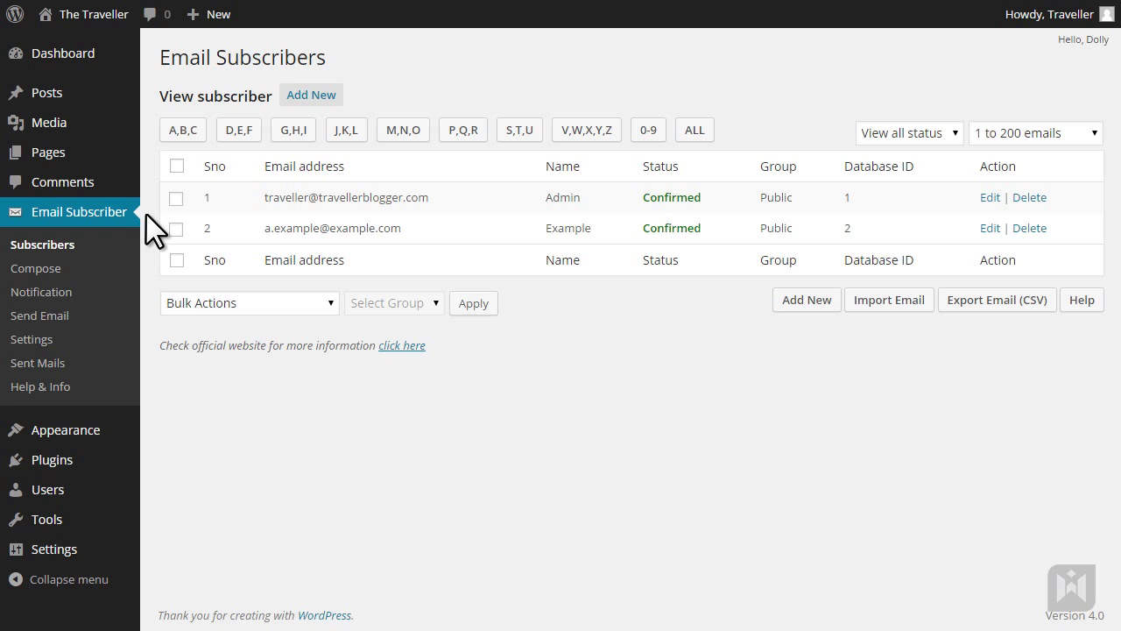
- Add the Email Subscribers widget to the Content Sidebar, above the Text widget
mouse_move(50, 438)
left_click(202, 449)
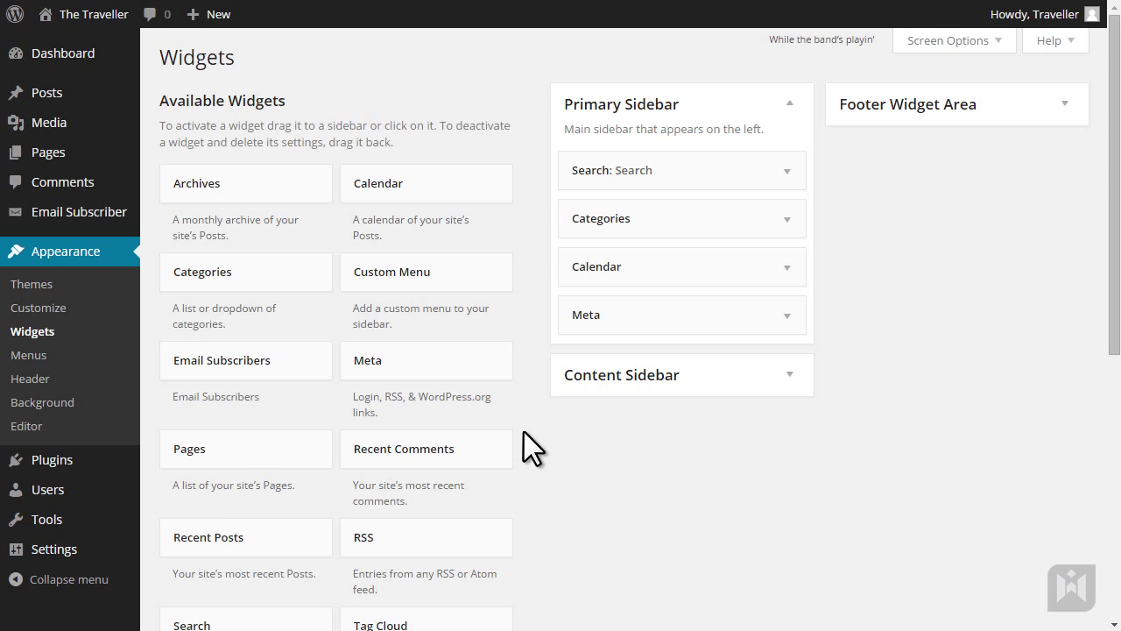
scroll(523, 431, "down", 3)
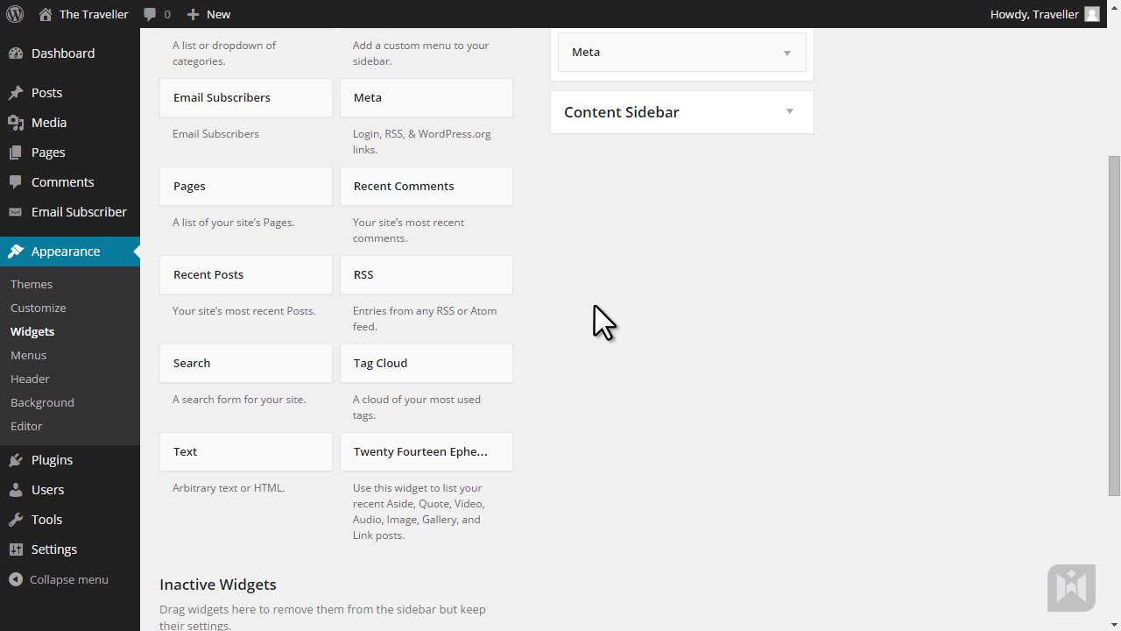
left_click_drag(259, 100, 703, 118)
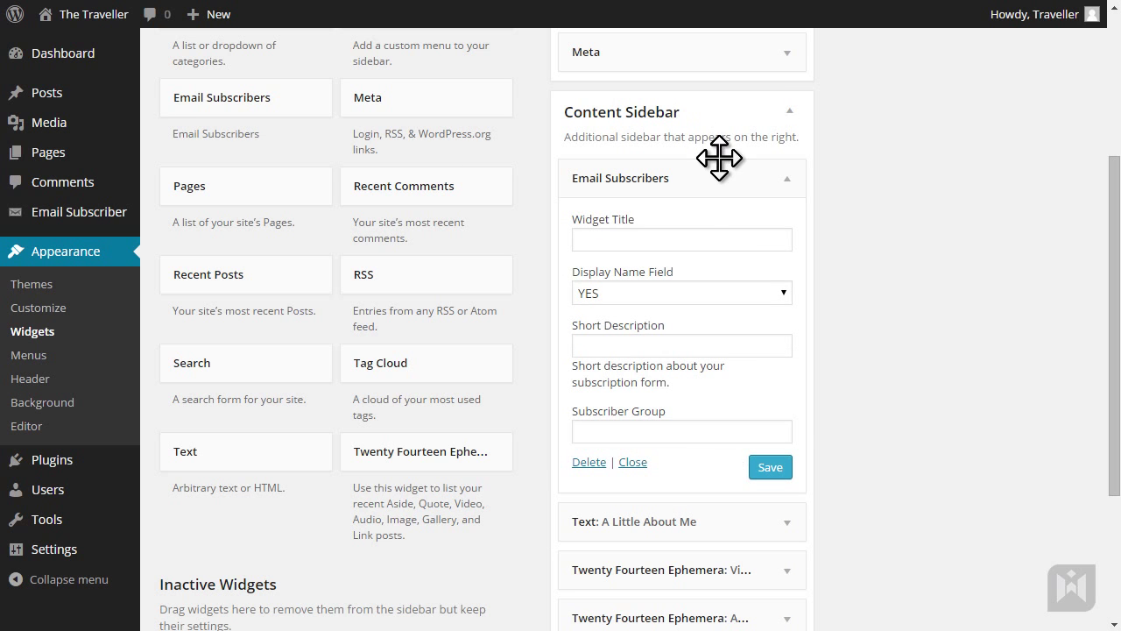
- Title the Email Subscribers widget "Subscribe" and save it
left_click(724, 238)
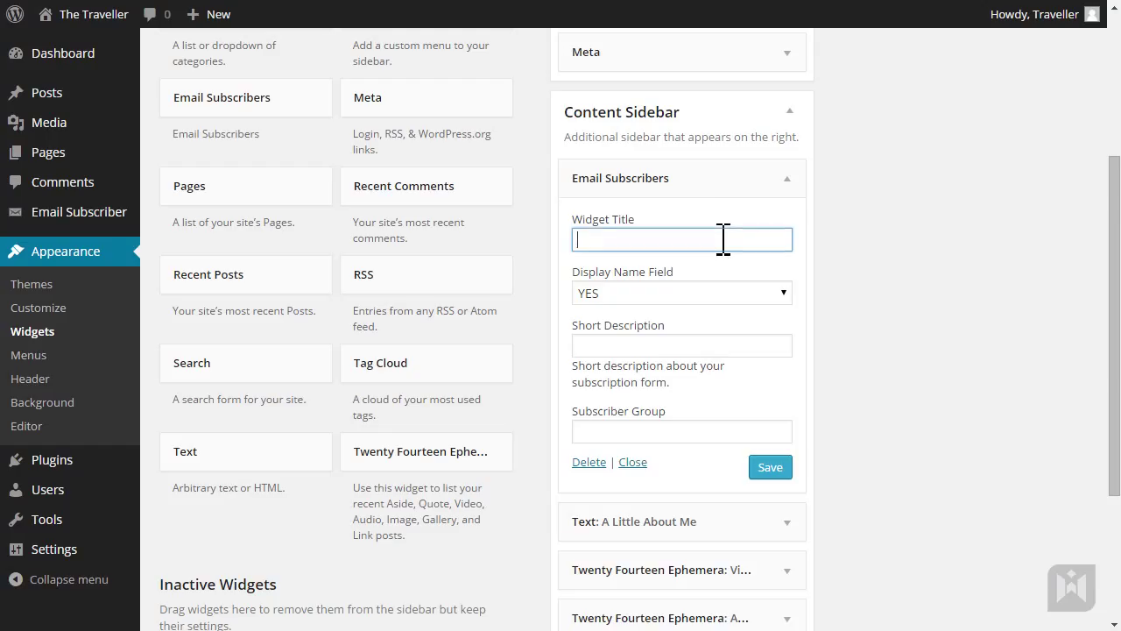
type("Subscribe")
left_click(770, 469)
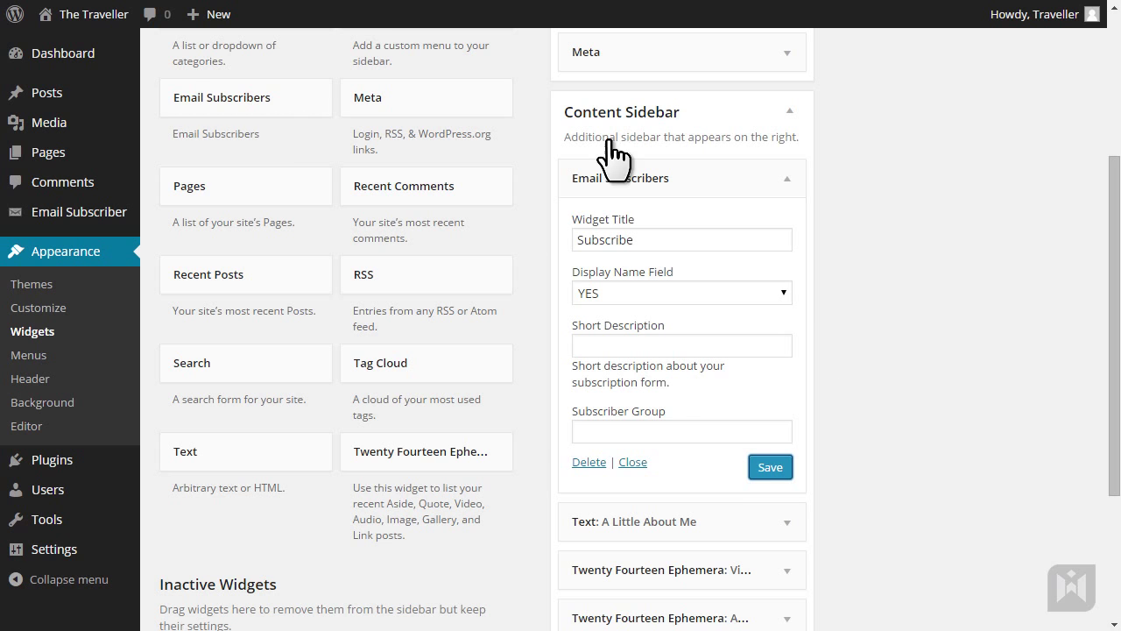
- Open the live site in a new browser tab and check the home page for the subscription form
mouse_move(92, 14)
right_click(88, 43)
left_click(106, 51)
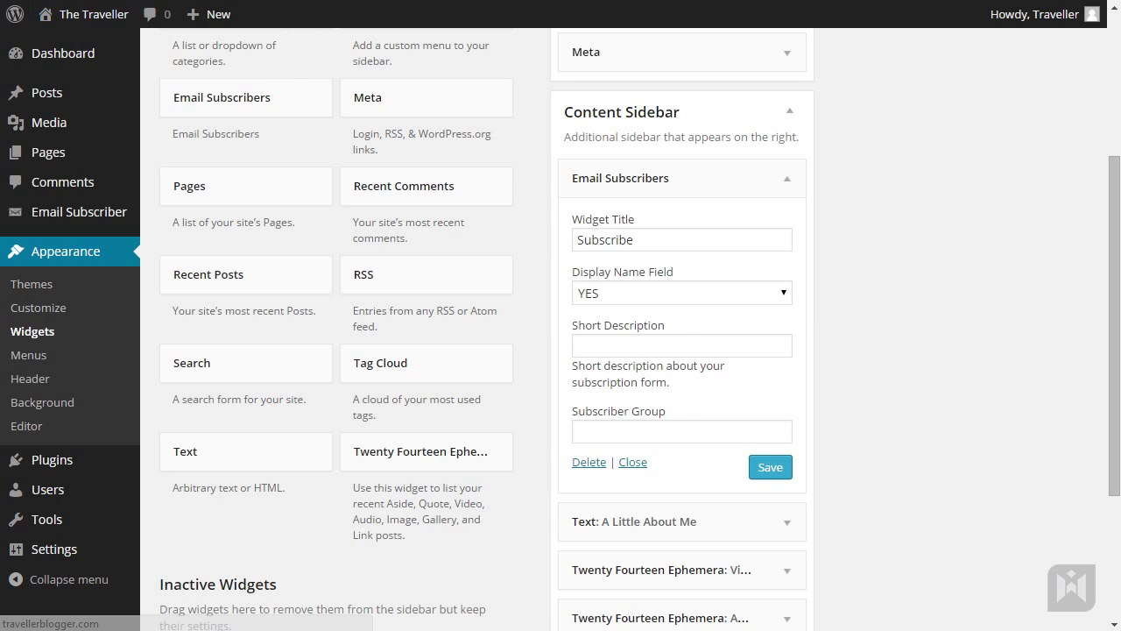
key("ctrl+Tab")
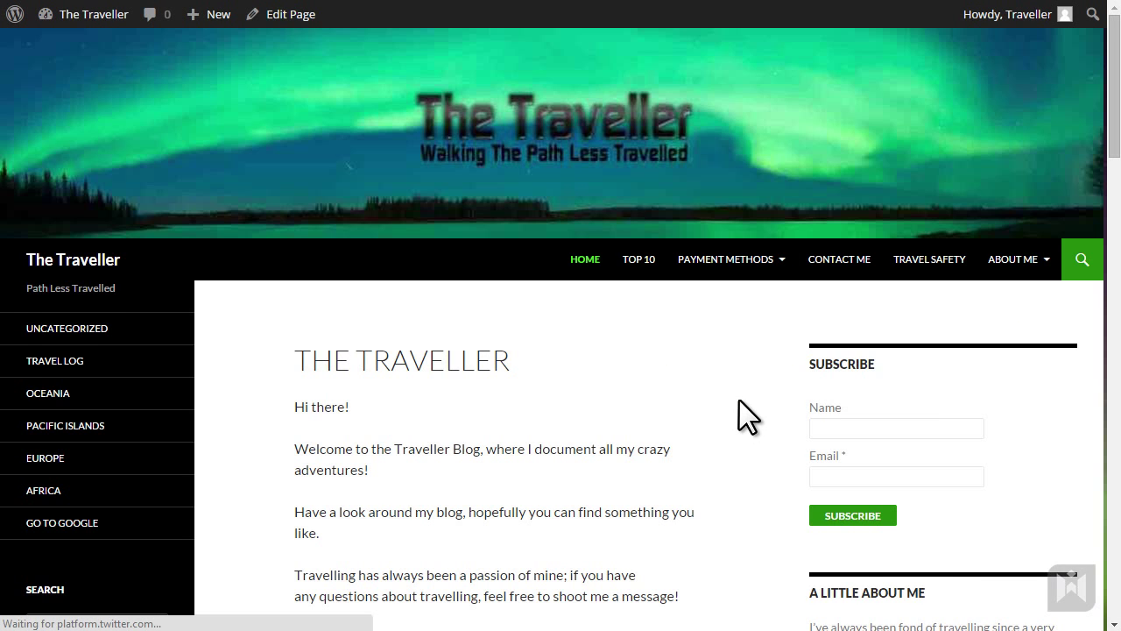
scroll(739, 400, "down", 1)
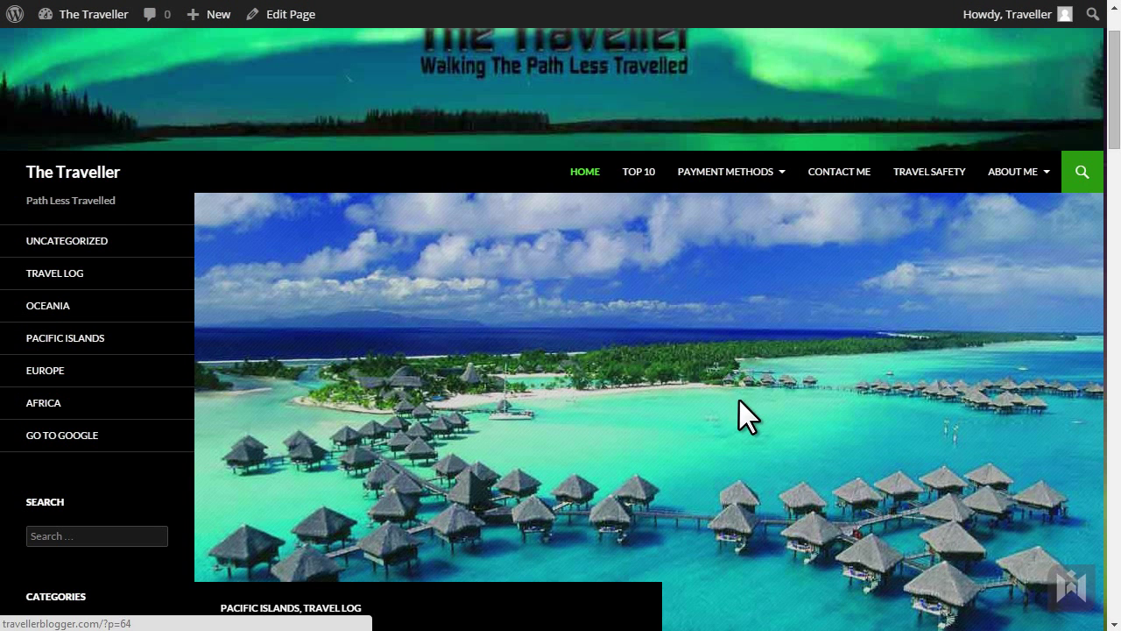
scroll(741, 403, "down", 6)
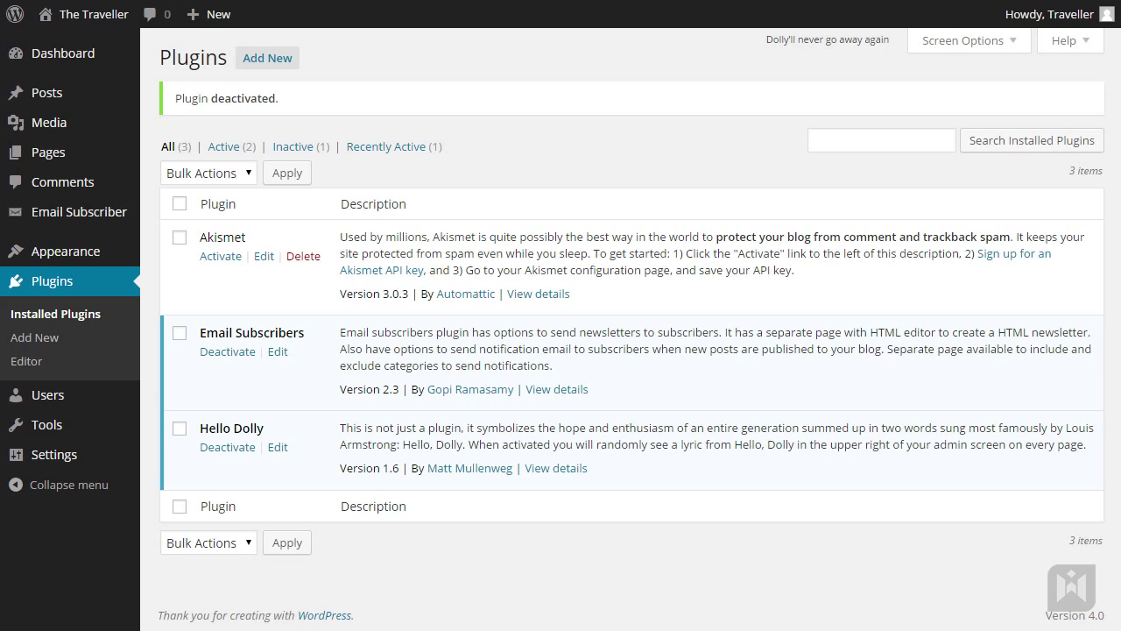
- Delete the Akismet plugin, reviewing the list of files to remove before confirming
left_click(303, 257)
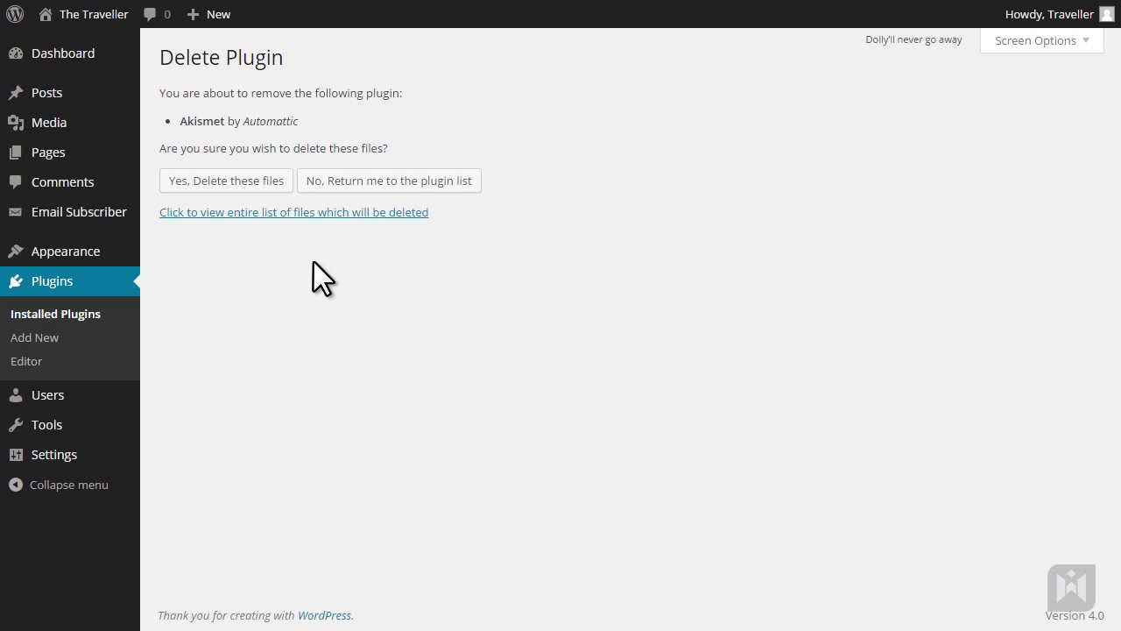
left_click(297, 213)
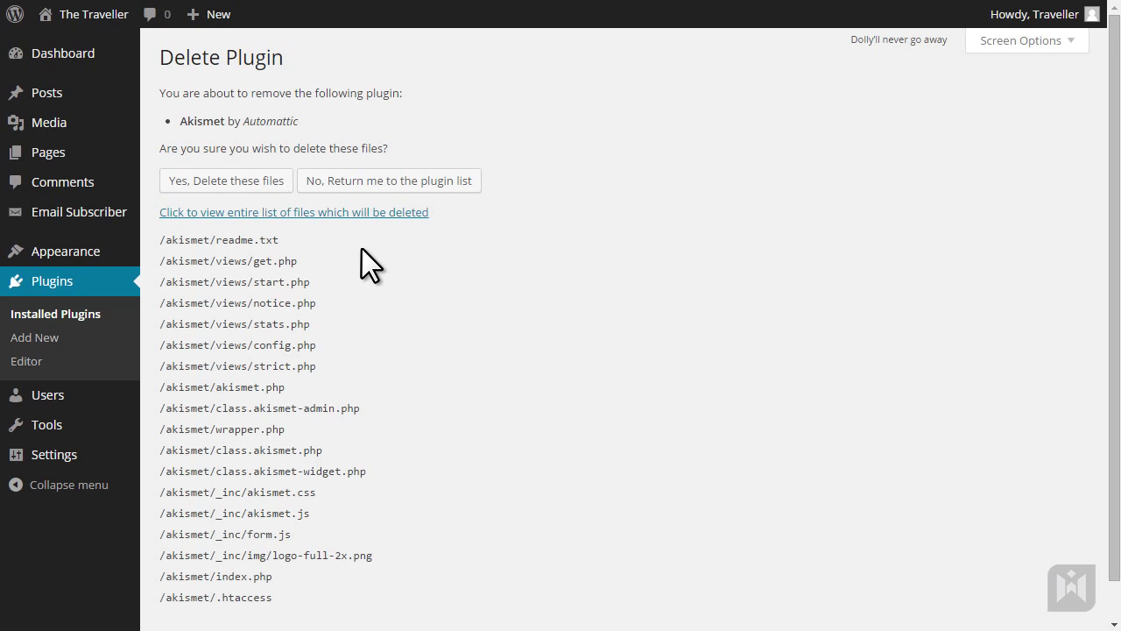
scroll(362, 248, "down", 1)
scroll(362, 249, "up", 1)
left_click(282, 184)
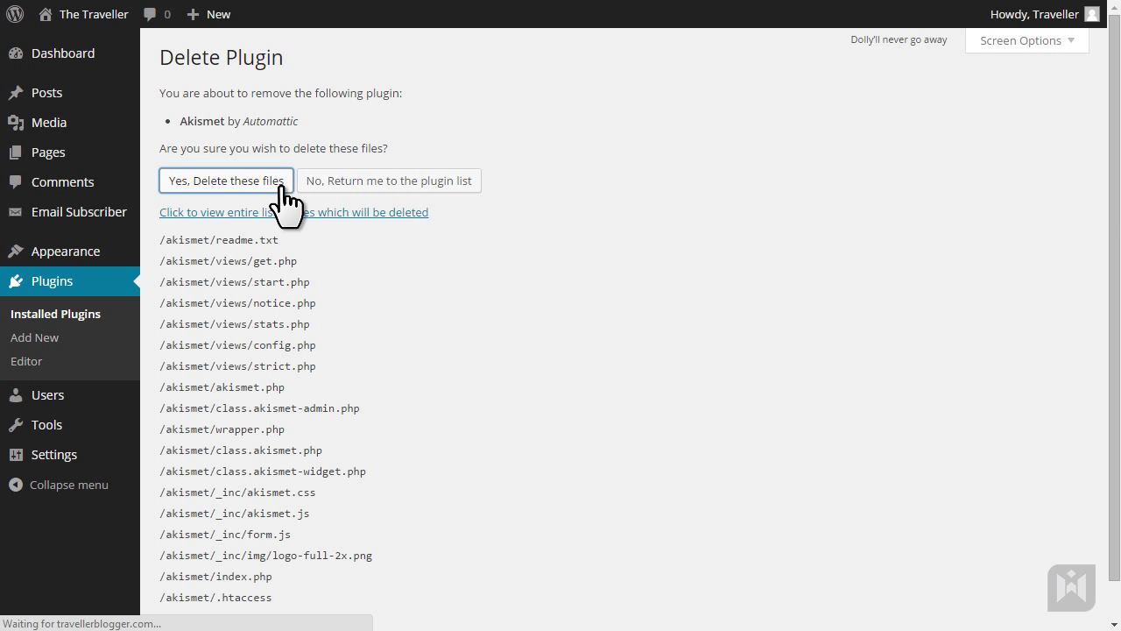